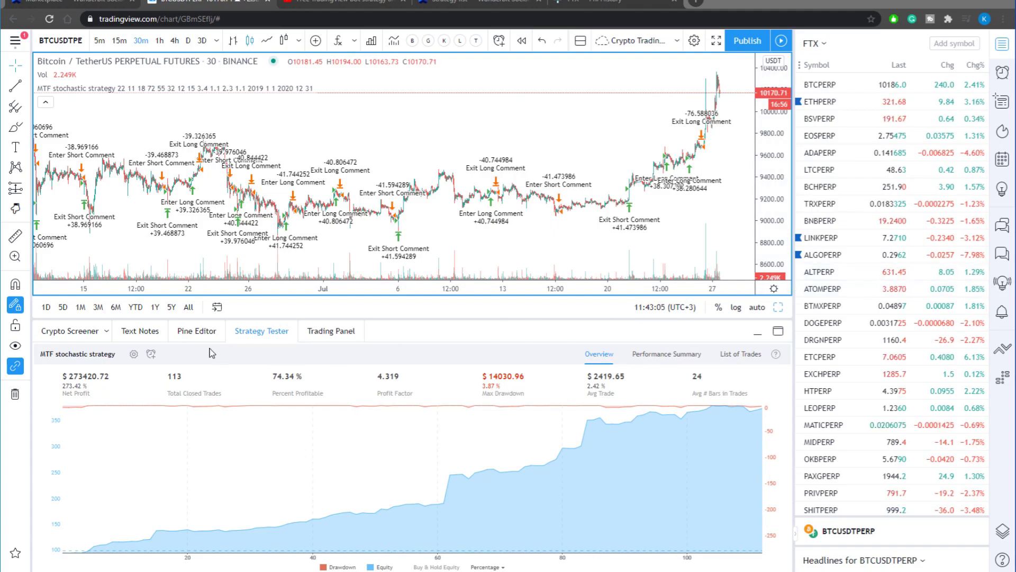
# Open the MTF stochastic strategy's settings, move them aside to review the inputs, then go to Wunderbit's leaderboard
pyautogui.click(135, 353)
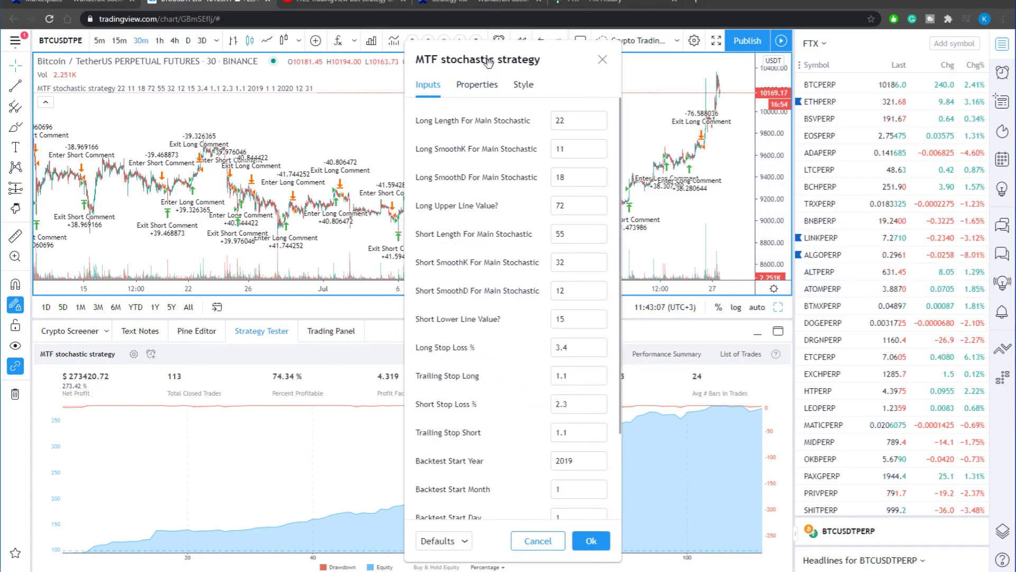
pyautogui.moveTo(476, 61); pyautogui.dragTo(871, 57)
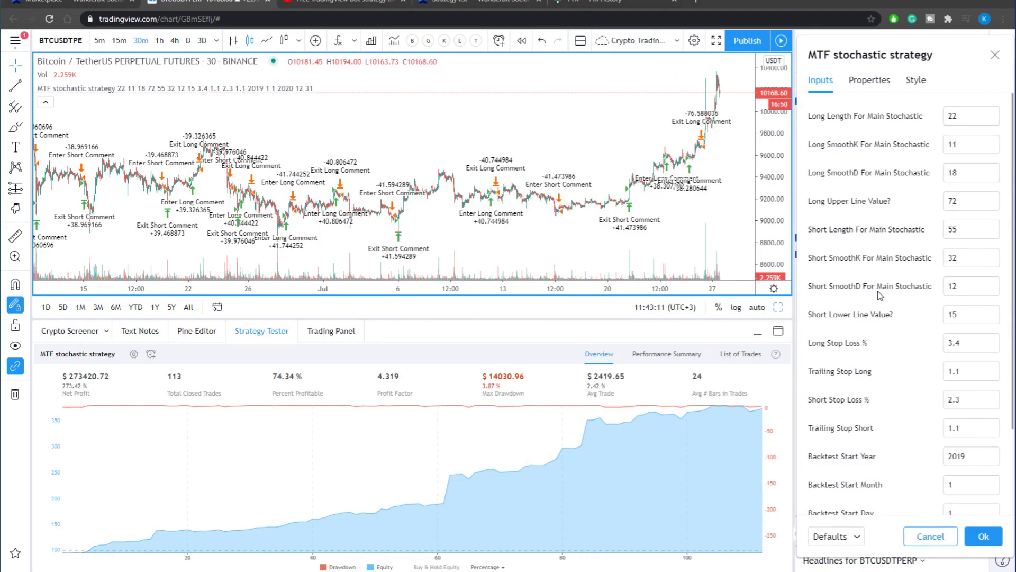
pyautogui.scroll(-3, 879, 294)
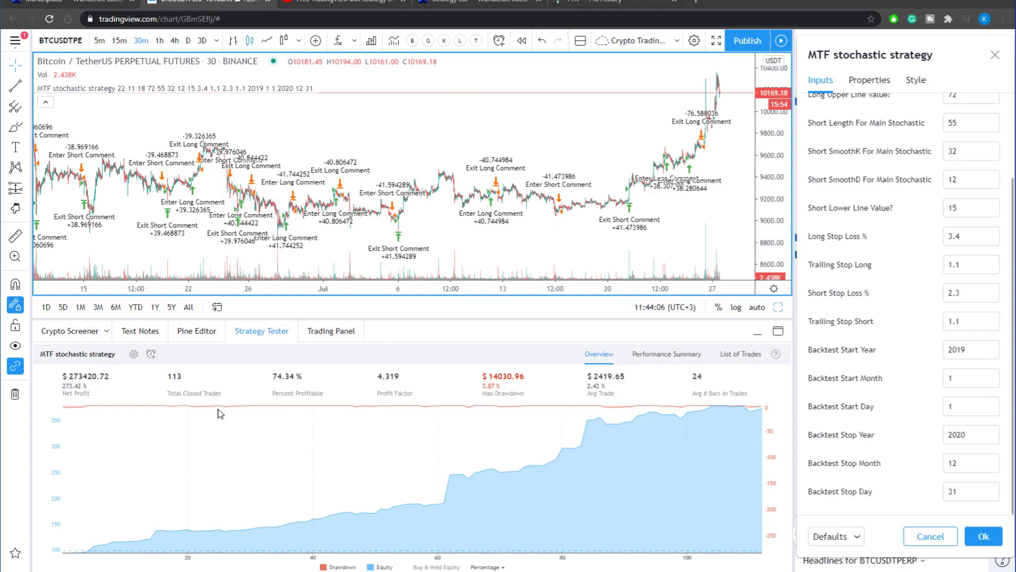
pyautogui.hotkey('ctrl', 'Tab')
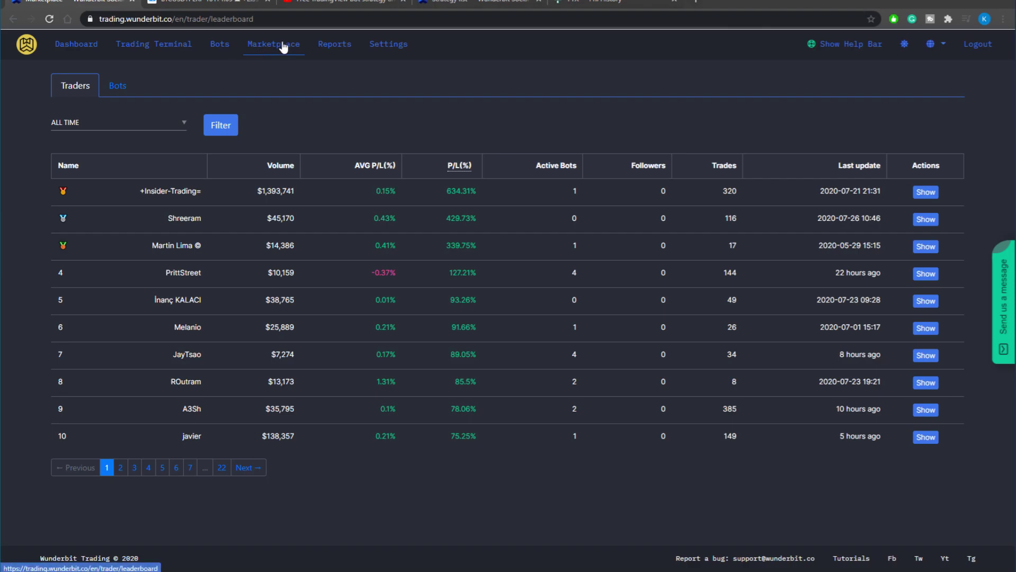
# Filter marketplace bots to FTX, BTC-PERP and 30M, then show mtfstock's strategy history
pyautogui.click(117, 84)
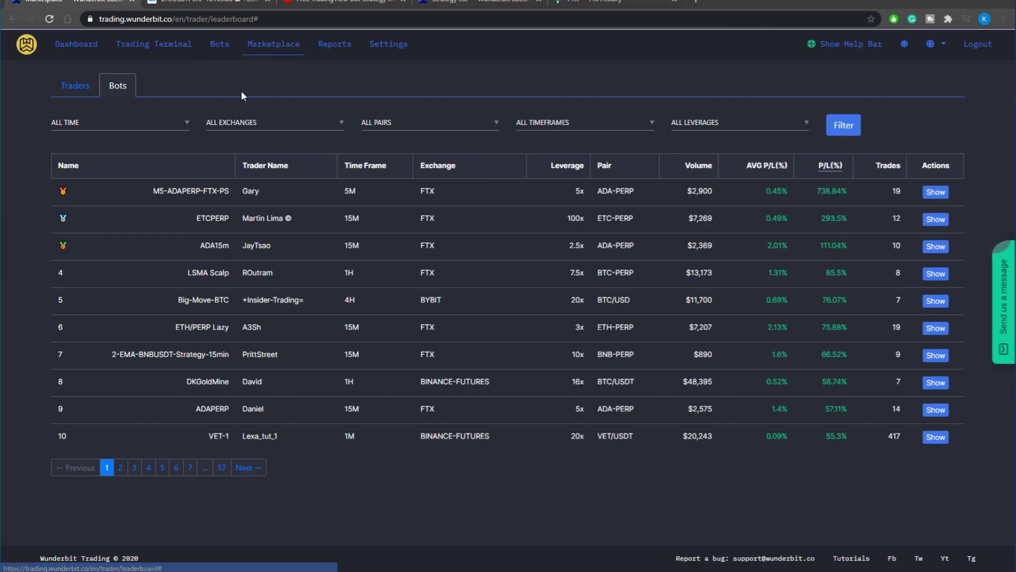
pyautogui.click(259, 123)
pyautogui.click(238, 174)
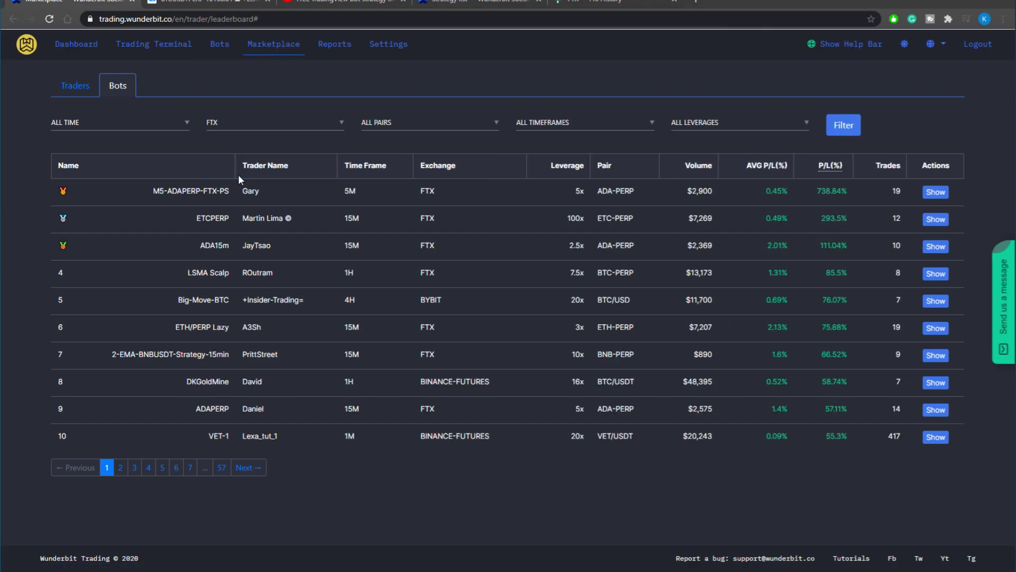
pyautogui.click(410, 123)
pyautogui.click(398, 146)
pyautogui.click(555, 122)
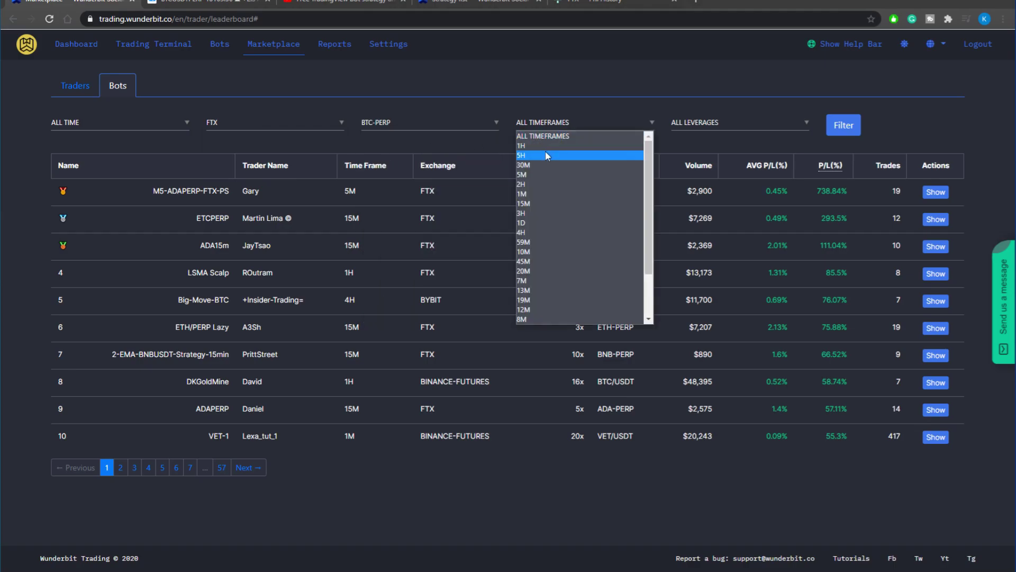
pyautogui.click(538, 164)
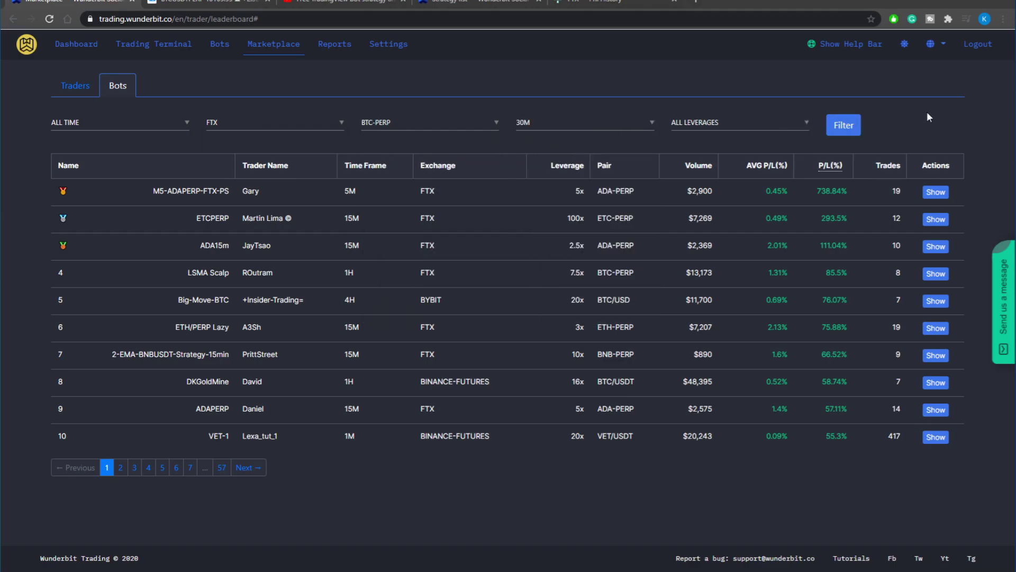
pyautogui.click(843, 125)
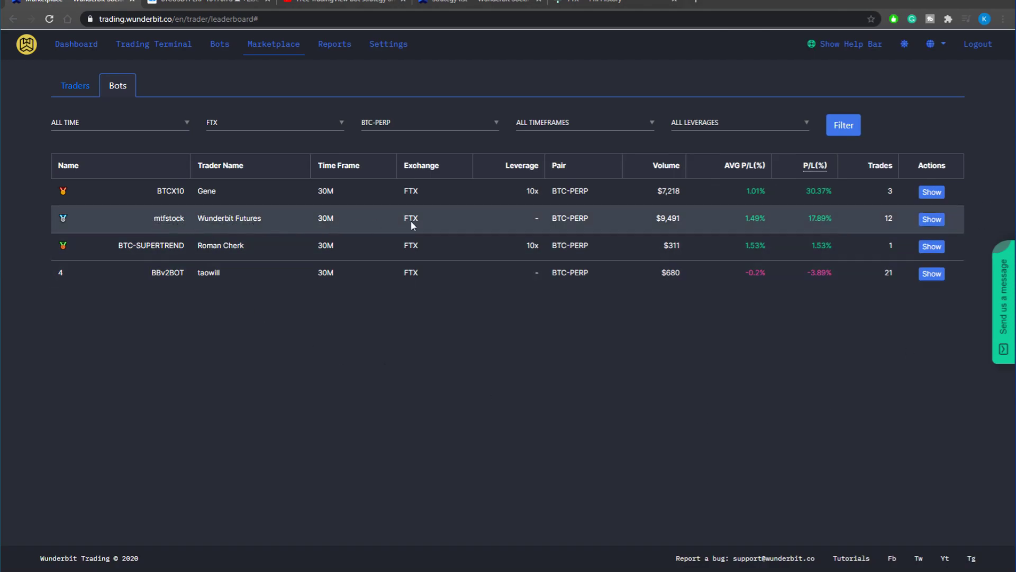
pyautogui.click(930, 219)
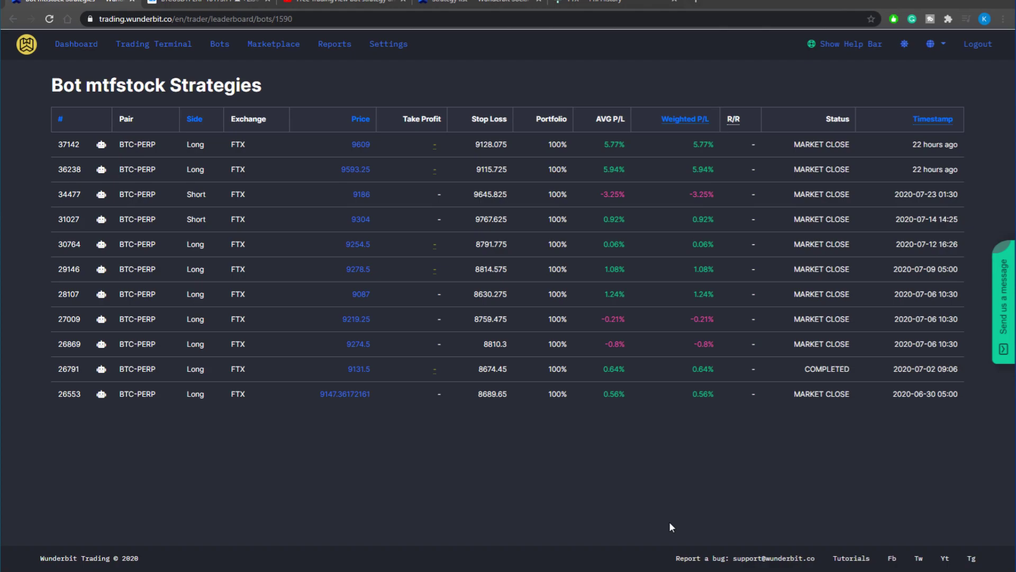
# Switch back to the TradingView tab showing the BTCUSDT perpetual chart and strategy inputs
pyautogui.click(189, 2)
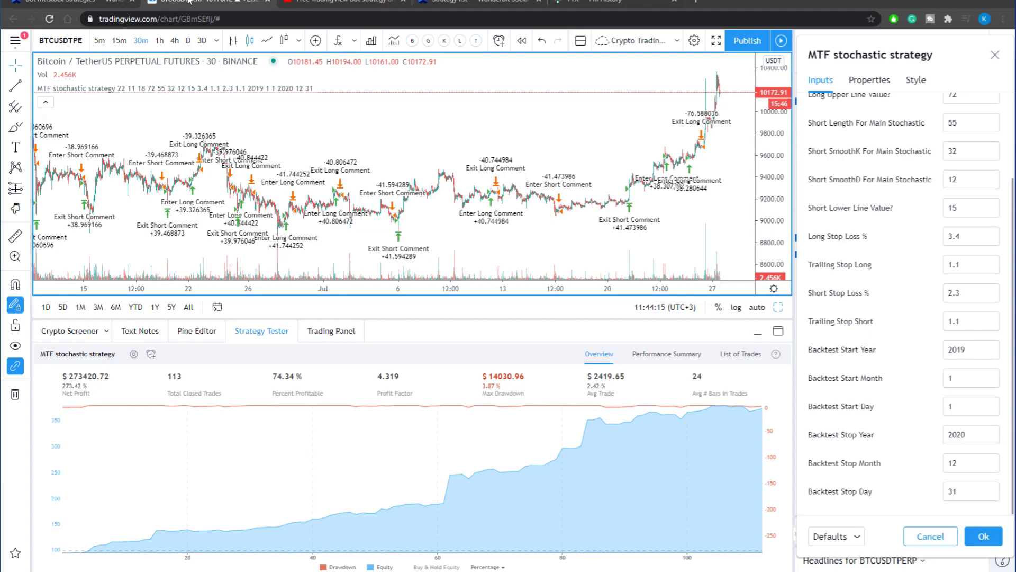